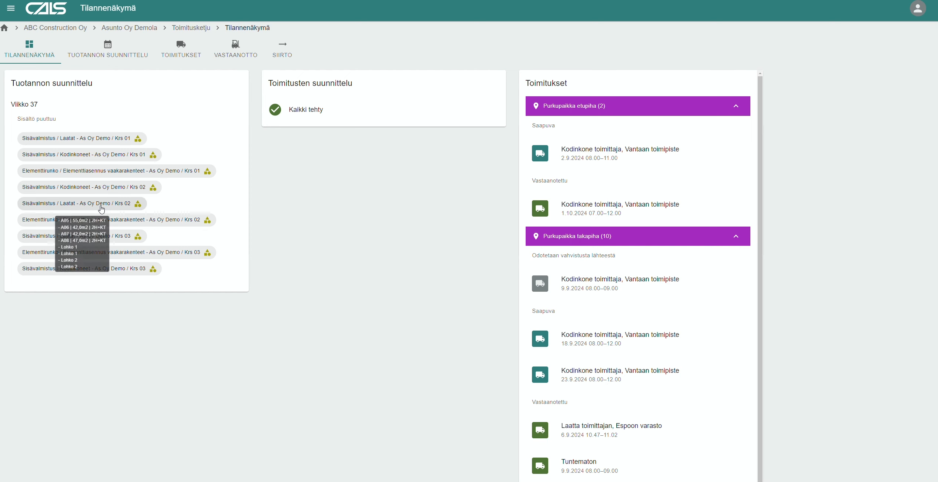
Start new work packages in production planning for location As Oy Demo, phase Kodinkoneet and operator Kodinkone urakoitsija.
{"action": "mouse_move", "coordinate": [77, 221]}
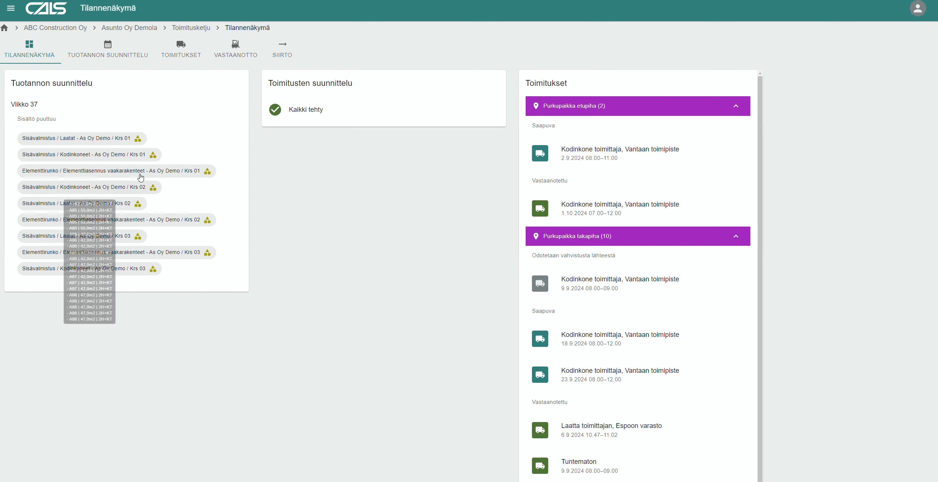
{"action": "mouse_move", "coordinate": [89, 169]}
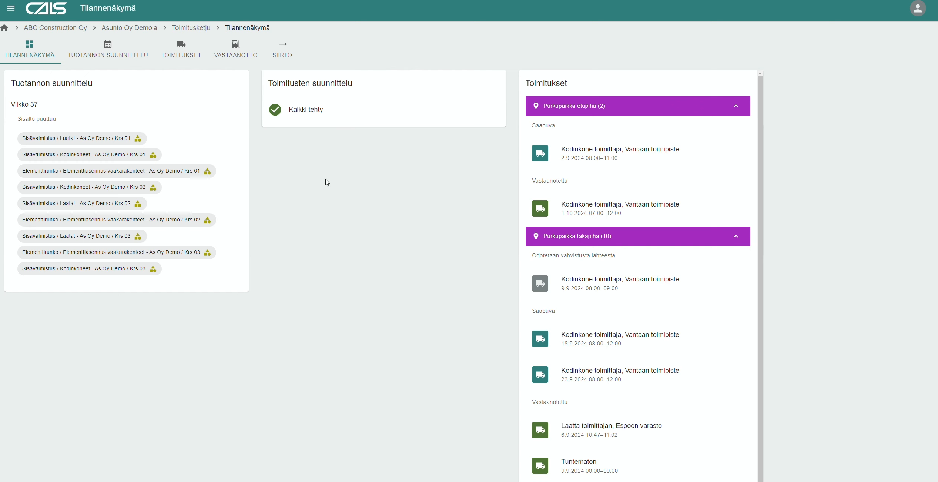
{"action": "left_click", "coordinate": [110, 49]}
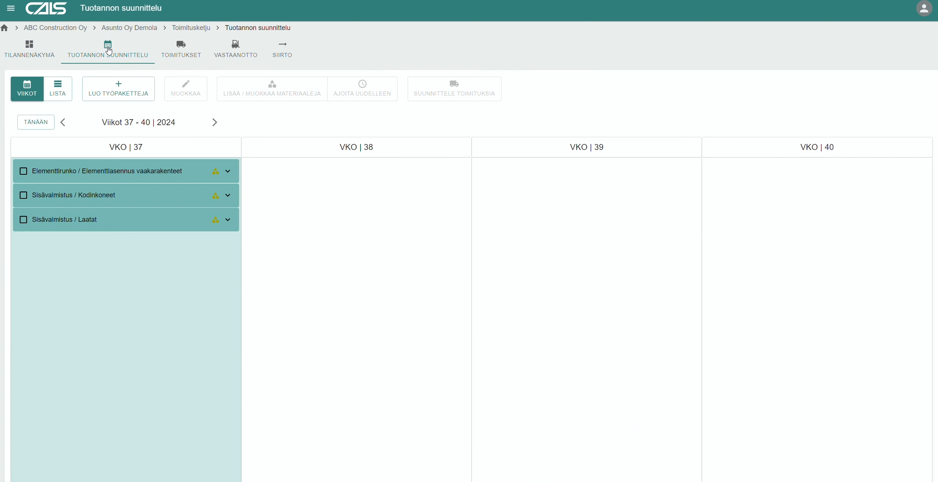
{"action": "left_click", "coordinate": [122, 90]}
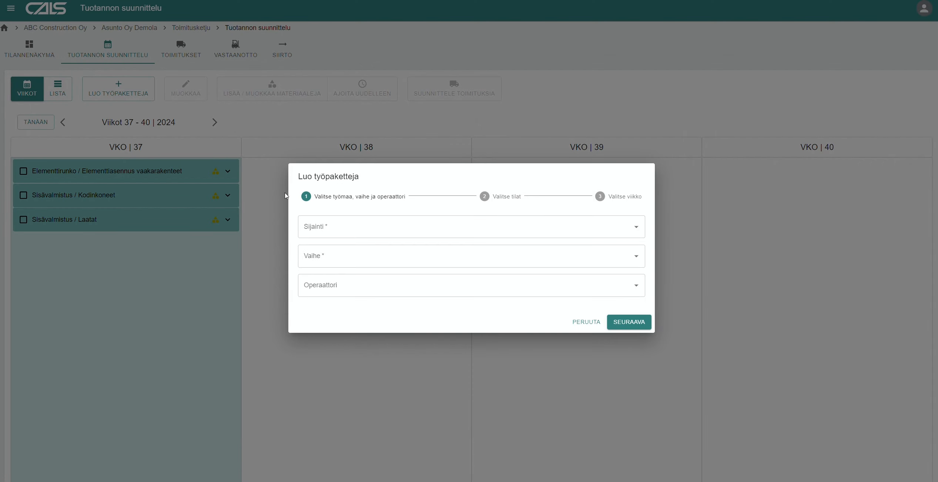
{"action": "left_click", "coordinate": [456, 233]}
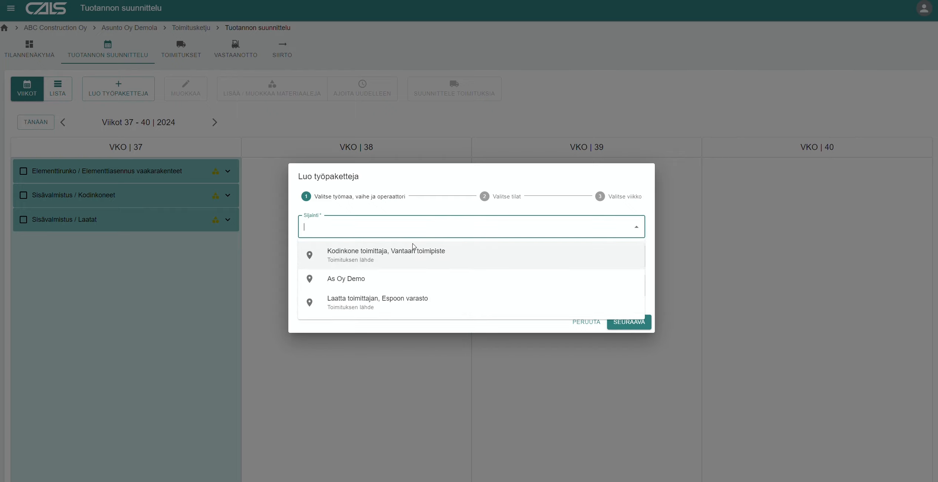
{"action": "left_click", "coordinate": [369, 281]}
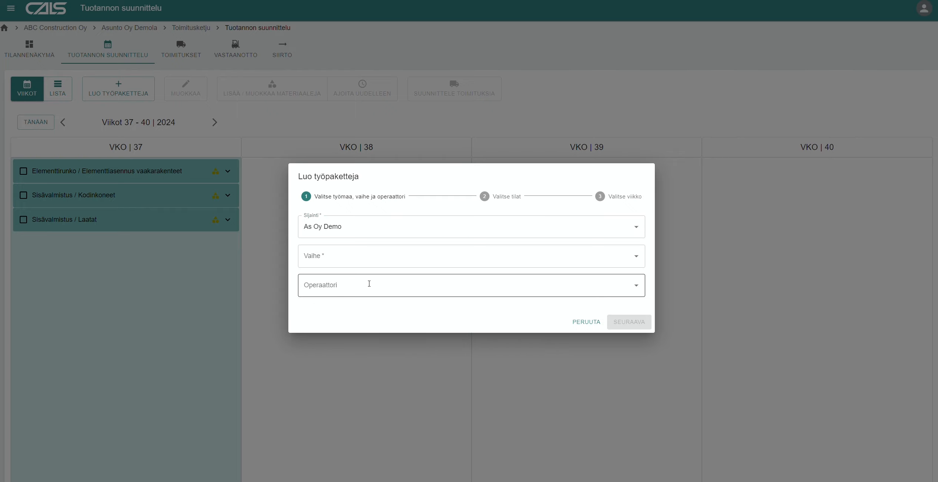
{"action": "left_click", "coordinate": [417, 259]}
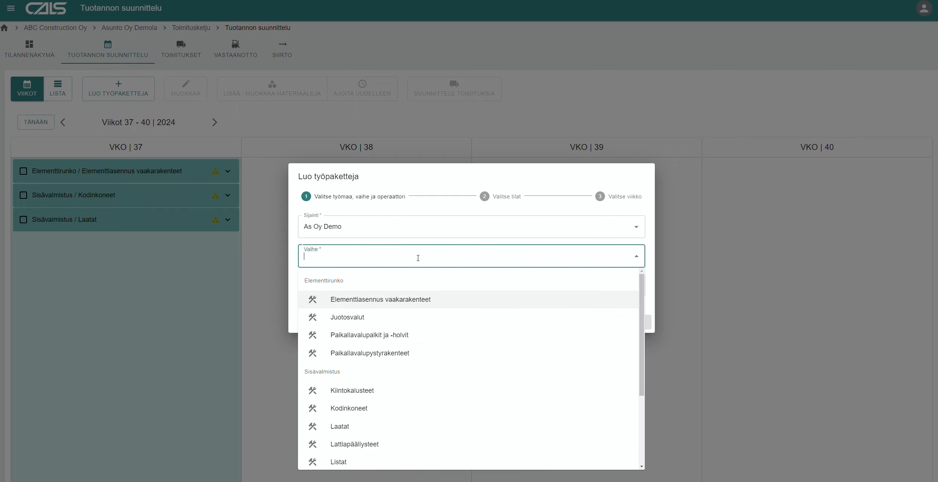
{"action": "left_click", "coordinate": [349, 409]}
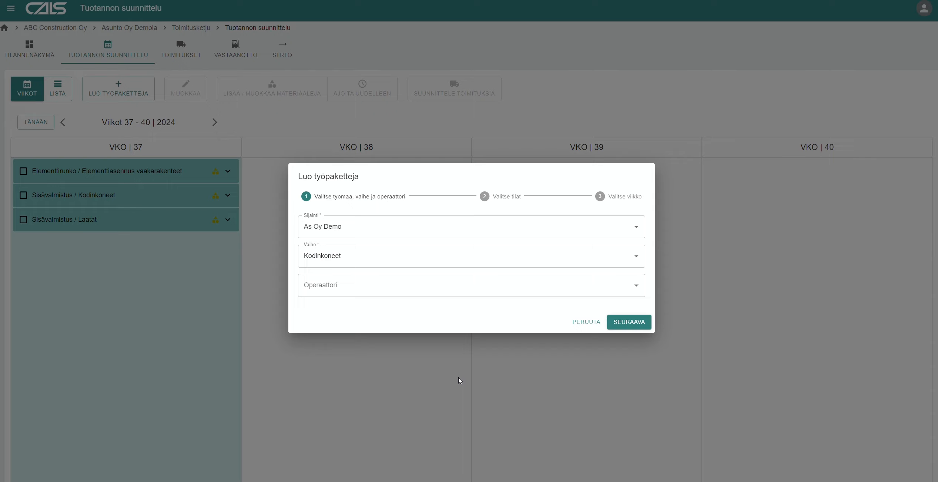
{"action": "left_click", "coordinate": [430, 284]}
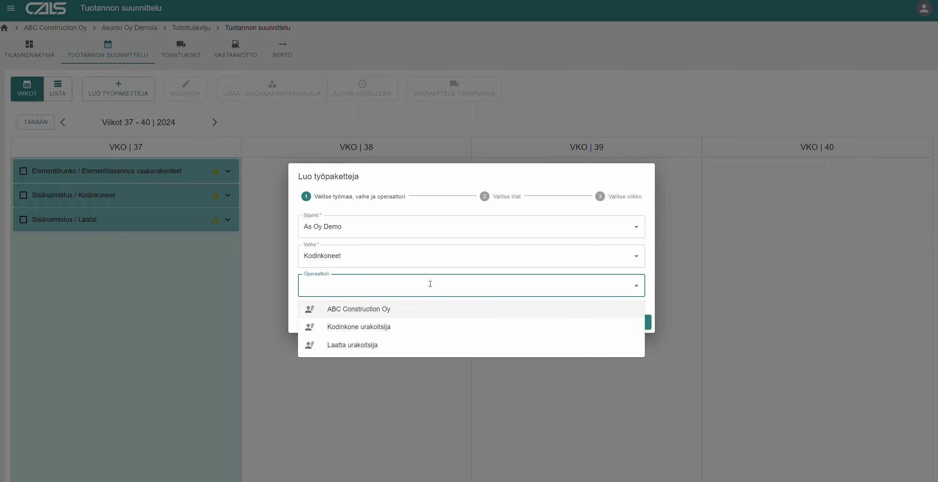
{"action": "left_click", "coordinate": [387, 326]}
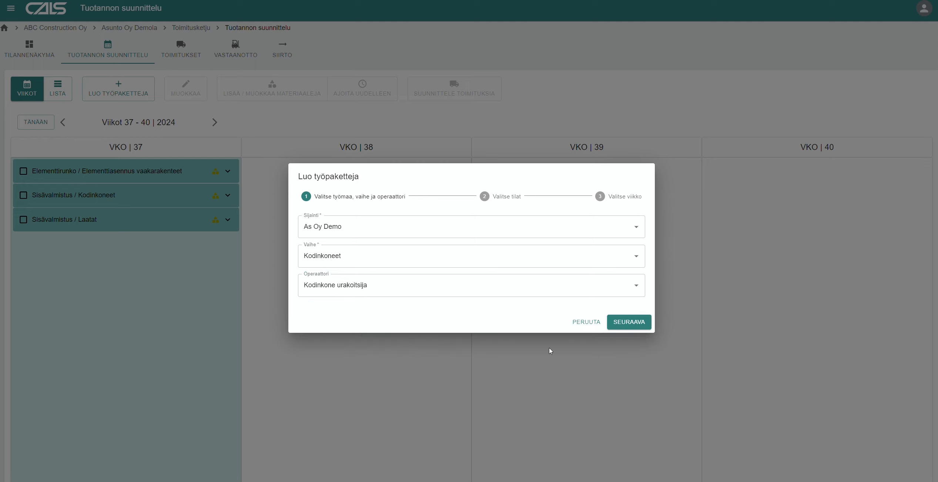
{"action": "left_click", "coordinate": [635, 324]}
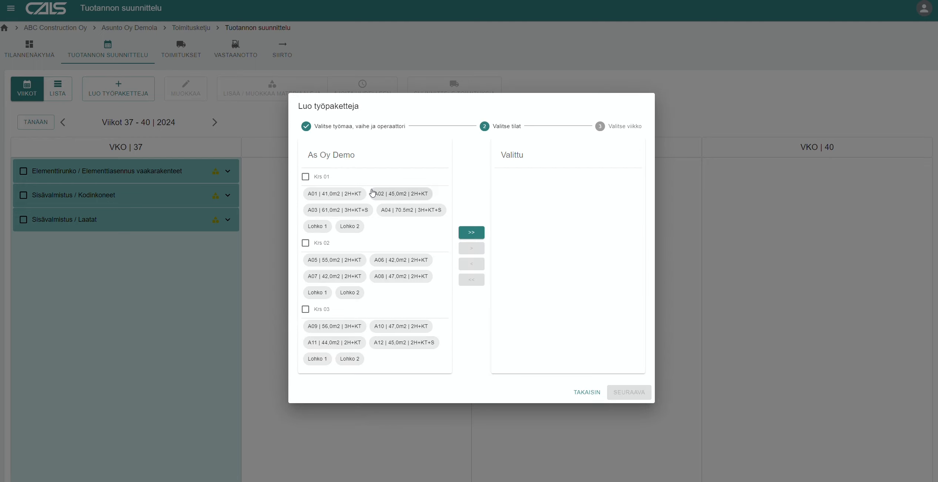
Add apartments A01–A08 on floors Krs 01 and Krs 02 to the selected spaces, leaving out the Lohko blocks.
{"action": "left_click", "coordinate": [306, 176]}
{"action": "left_click", "coordinate": [305, 243]}
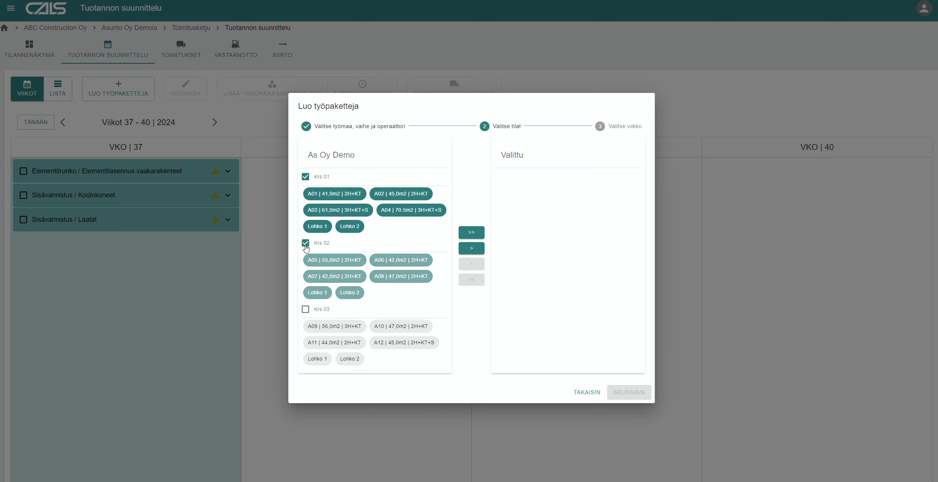
{"action": "left_click", "coordinate": [362, 294]}
{"action": "left_click", "coordinate": [317, 292]}
{"action": "left_click", "coordinate": [349, 226]}
{"action": "left_click", "coordinate": [322, 229]}
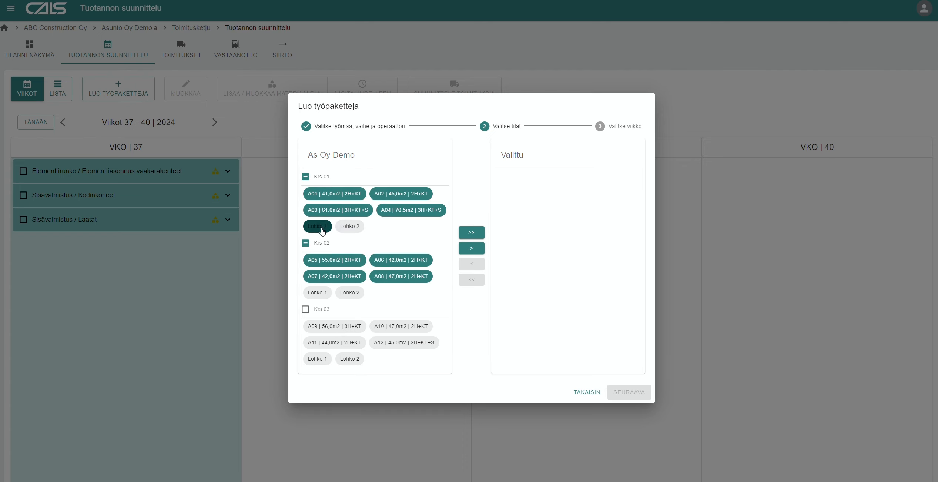
{"action": "left_click", "coordinate": [471, 247]}
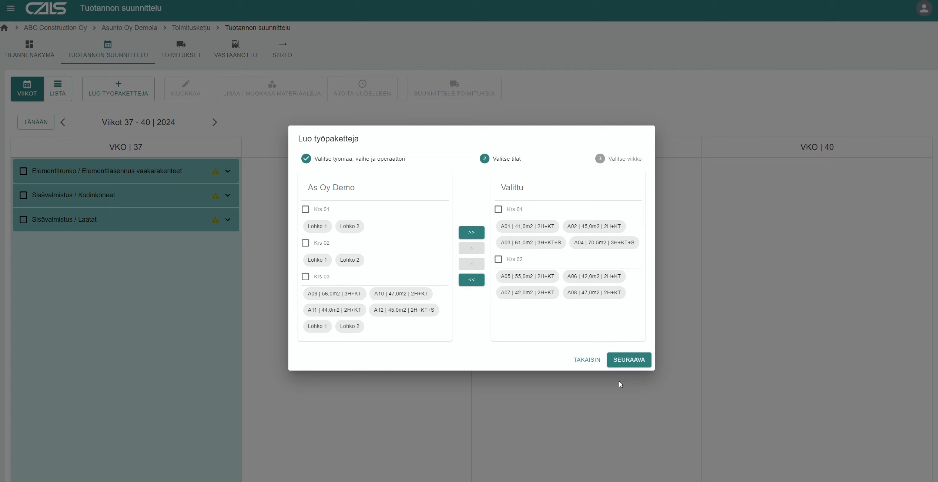
Schedule the work packages for week 39 (23–29 September 2024) and create them.
{"action": "left_click", "coordinate": [629, 360]}
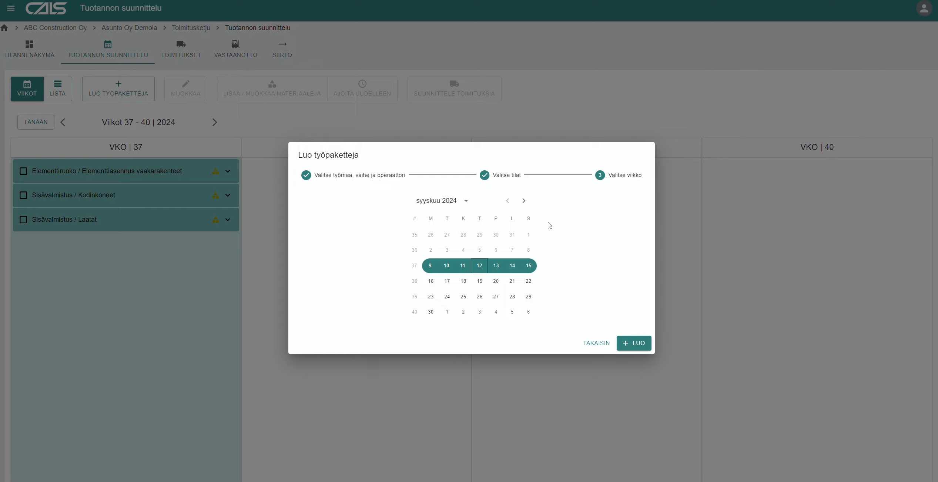
{"action": "left_click", "coordinate": [430, 296]}
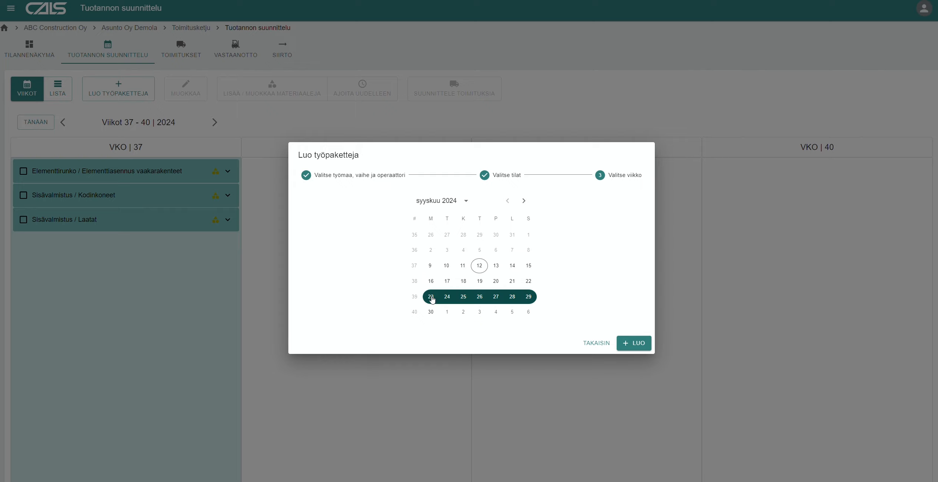
{"action": "left_click", "coordinate": [636, 343]}
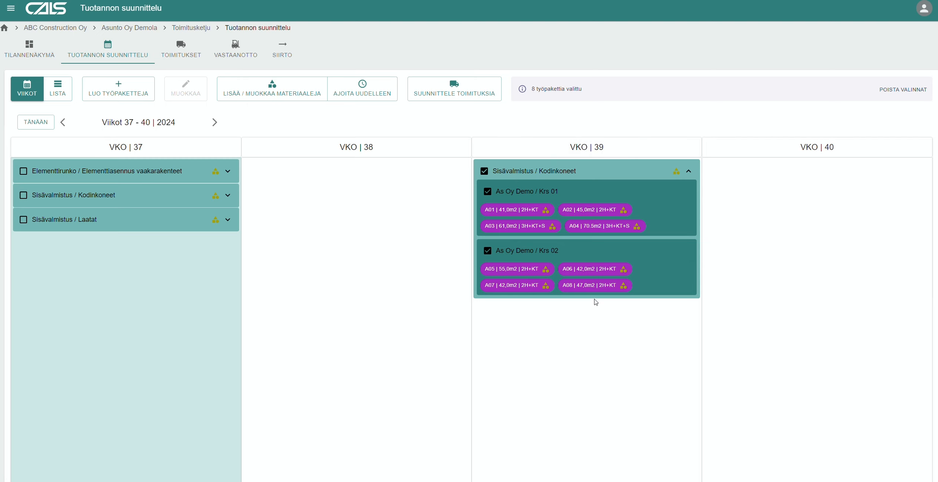
Check the project's status overview, and open material editing for all week 39 Kodinkoneet work packages.
{"action": "left_click", "coordinate": [28, 44]}
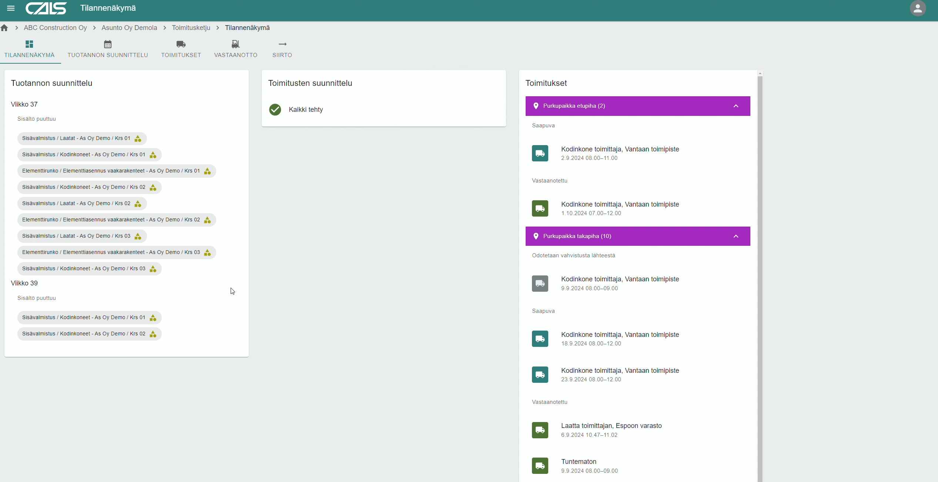
{"action": "left_click", "coordinate": [109, 46]}
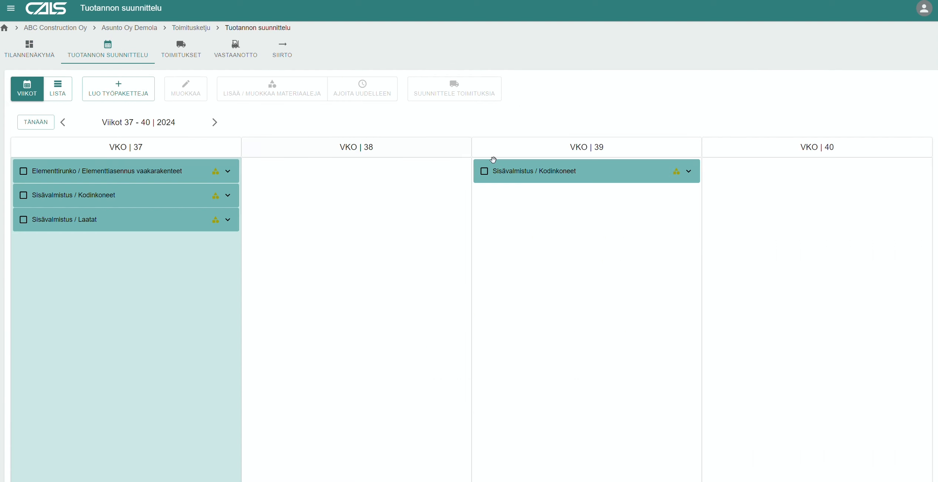
{"action": "left_click", "coordinate": [485, 171]}
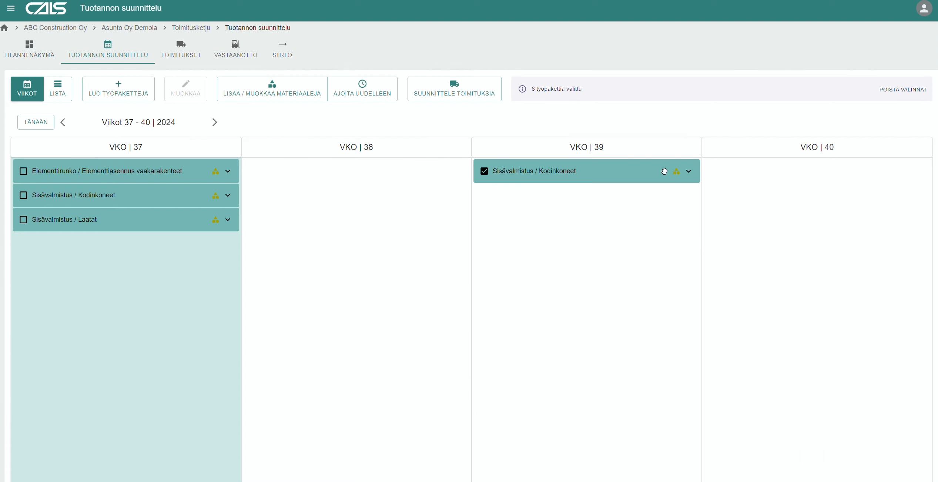
{"action": "left_click", "coordinate": [688, 171]}
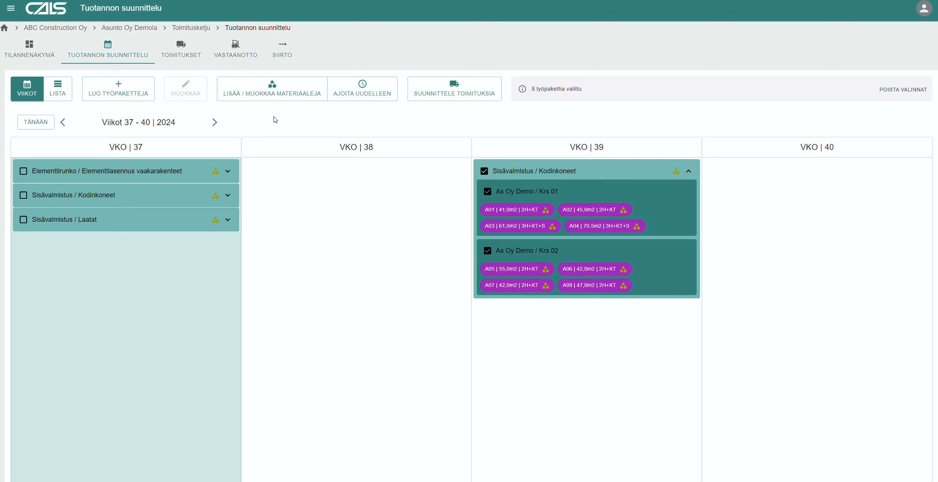
{"action": "left_click", "coordinate": [275, 88]}
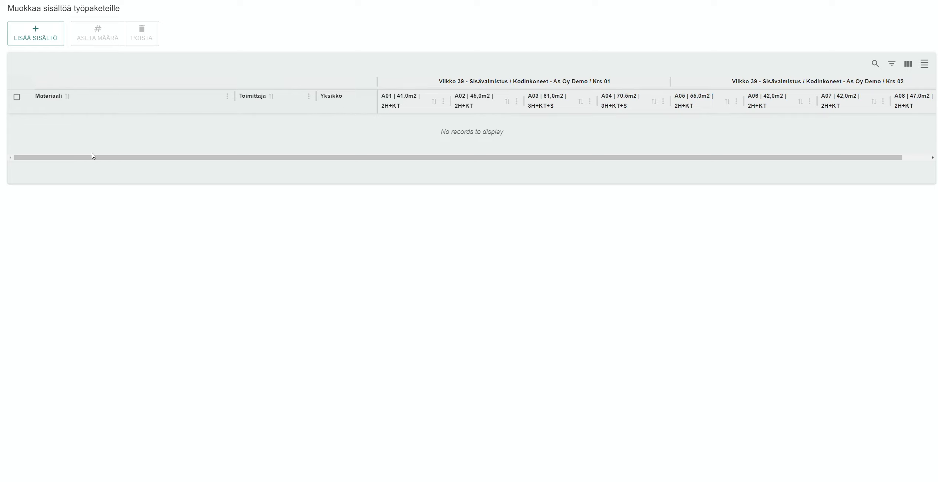
Search materials for "kodi" and add 600-sarja SatelliteClean 60 cm, 600-sarja SteamBake Lattialiesi Induktiotaso and Perinteinen Kaappipakastin 84.5 cm E to the content.
{"action": "left_click", "coordinate": [39, 35]}
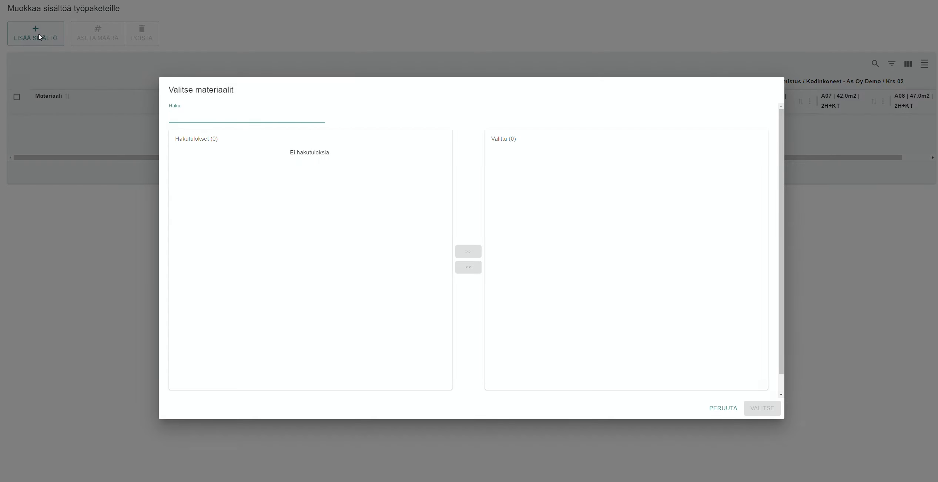
{"action": "left_click", "coordinate": [242, 117]}
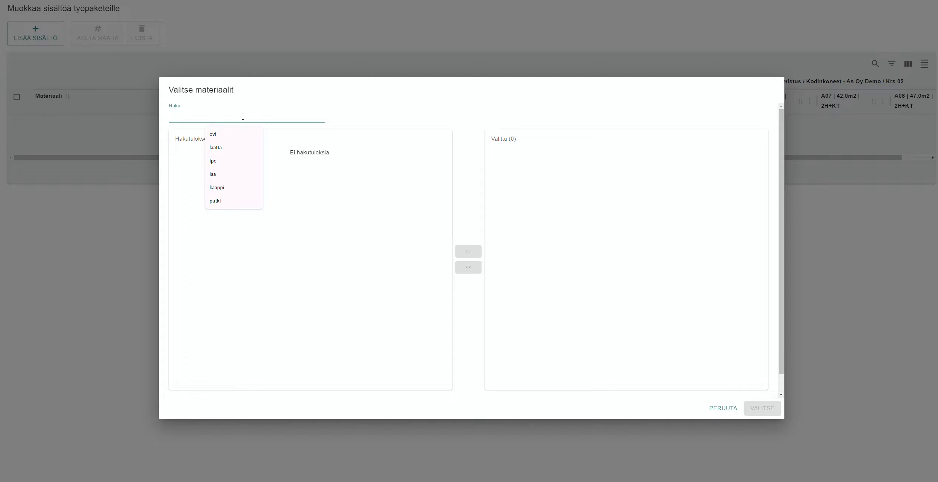
{"action": "type", "text": "kodi"}
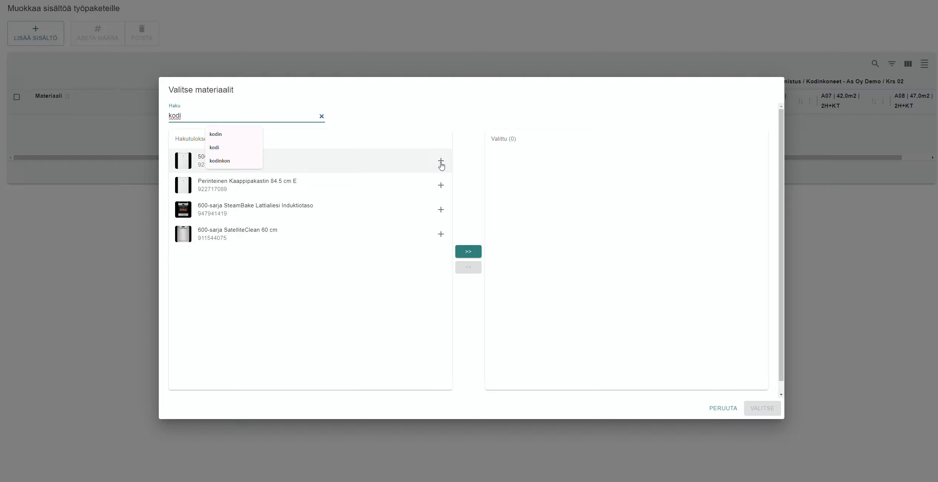
{"action": "left_click", "coordinate": [440, 234]}
{"action": "left_click", "coordinate": [441, 209]}
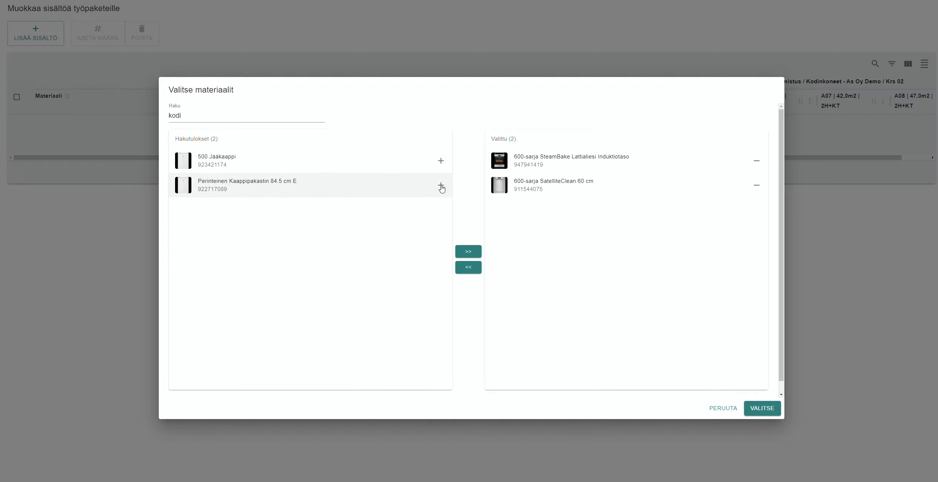
{"action": "left_click", "coordinate": [440, 185]}
{"action": "left_click", "coordinate": [769, 409]}
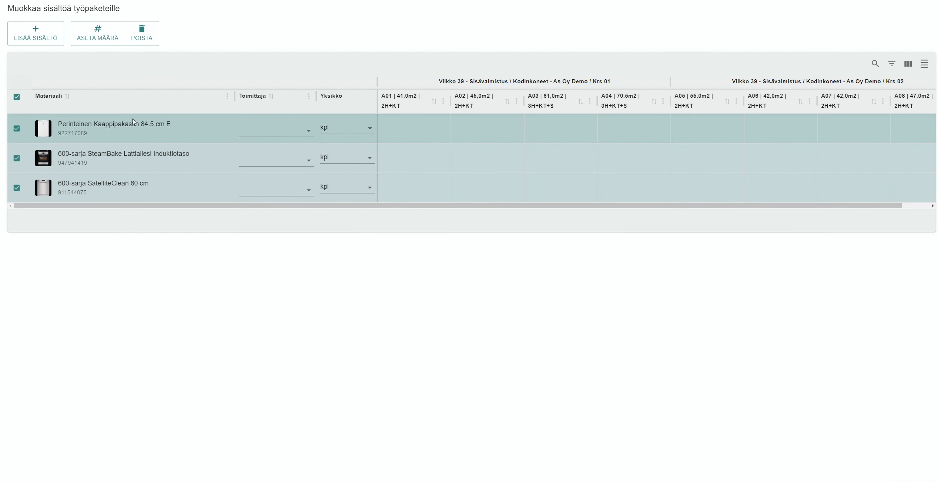
Enter quantity 1 individually for the Kaappipakastin in A01, A02 and A03 and for the SteamBake Lattialiesi in A01.
{"action": "left_click", "coordinate": [416, 131]}
{"action": "left_click", "coordinate": [478, 125]}
{"action": "double_click", "coordinate": [418, 126]}
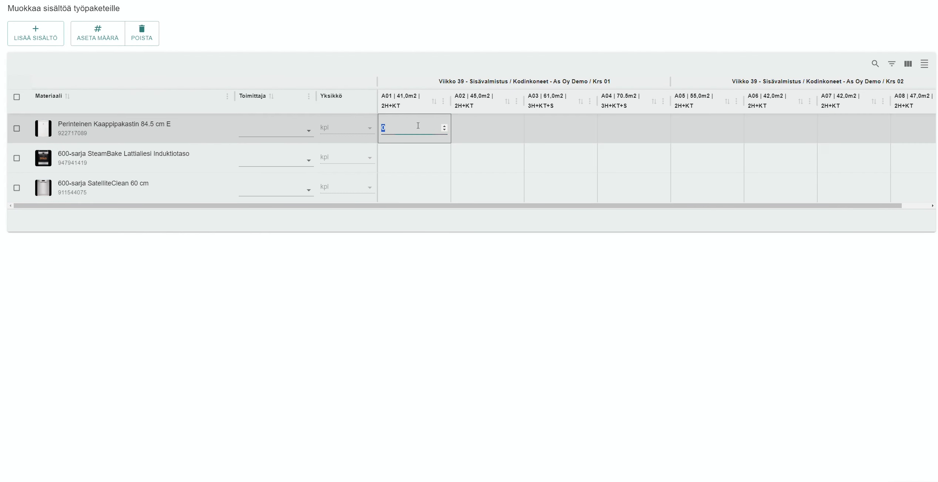
{"action": "type", "text": "1"}
{"action": "left_click", "coordinate": [488, 140]}
{"action": "double_click", "coordinate": [487, 128]}
{"action": "type", "text": "1"}
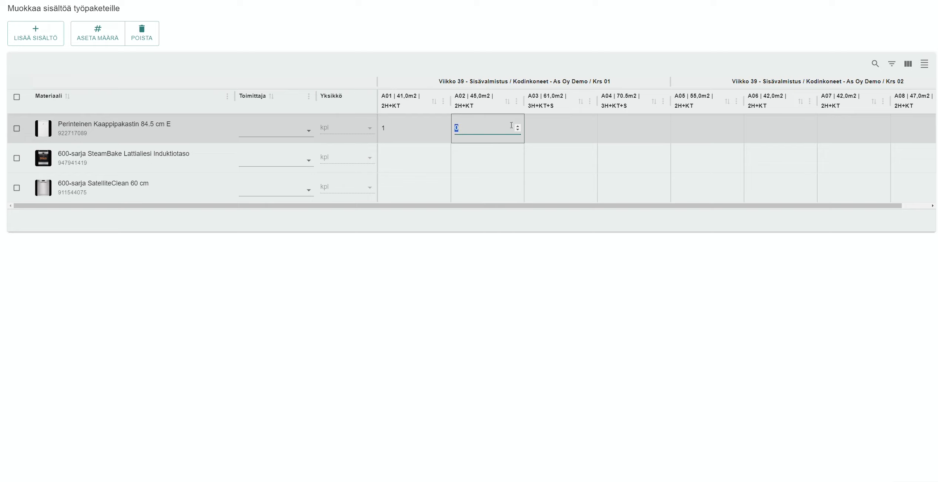
{"action": "double_click", "coordinate": [561, 127]}
{"action": "type", "text": "1"}
{"action": "double_click", "coordinate": [402, 162]}
{"action": "type", "text": "1"}
{"action": "double_click", "coordinate": [497, 159]}
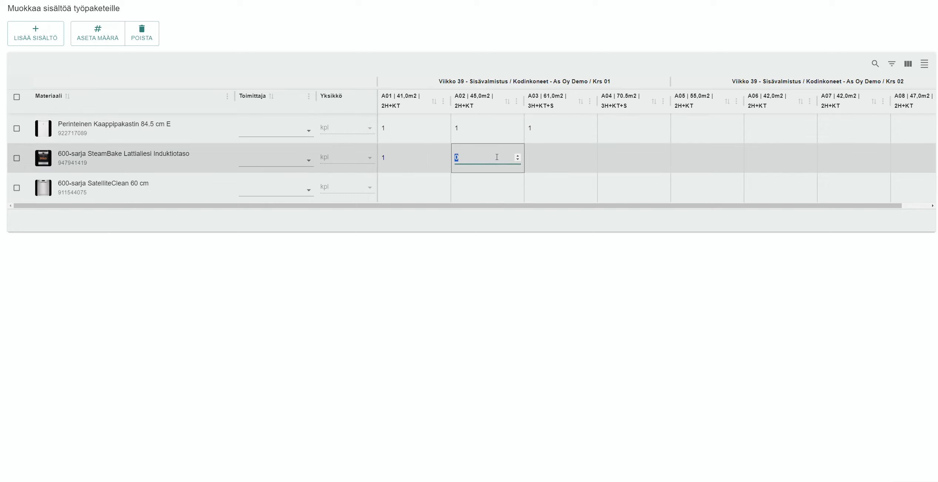
Set the quantity to 1 for all three materials in every apartment at once.
{"action": "left_click", "coordinate": [17, 97]}
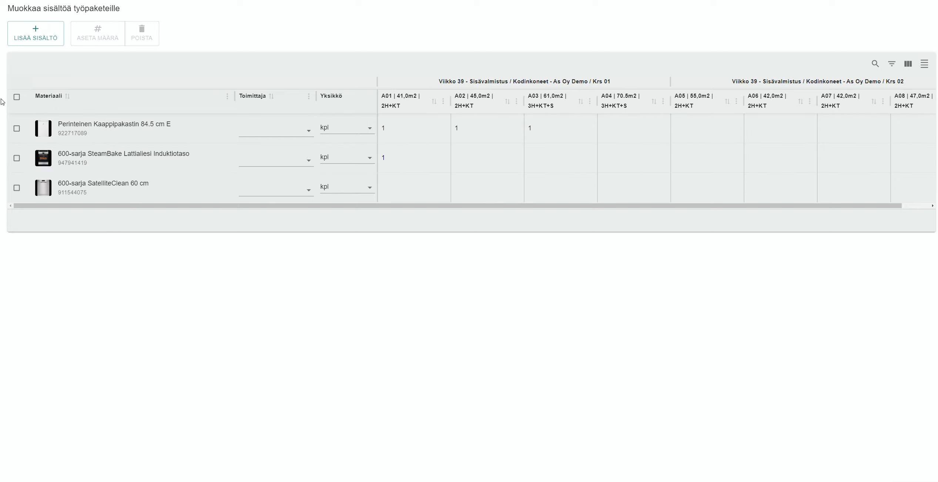
{"action": "left_click", "coordinate": [17, 97]}
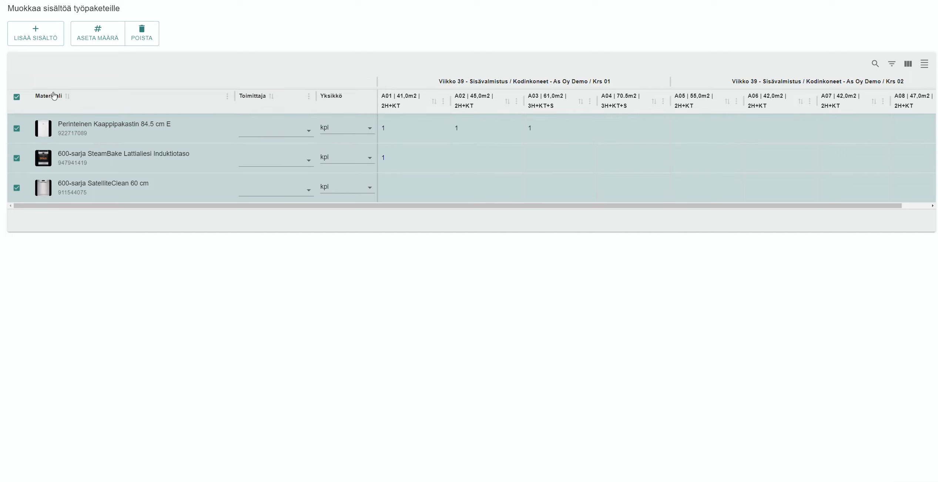
{"action": "left_click", "coordinate": [107, 37]}
{"action": "type", "text": "1"}
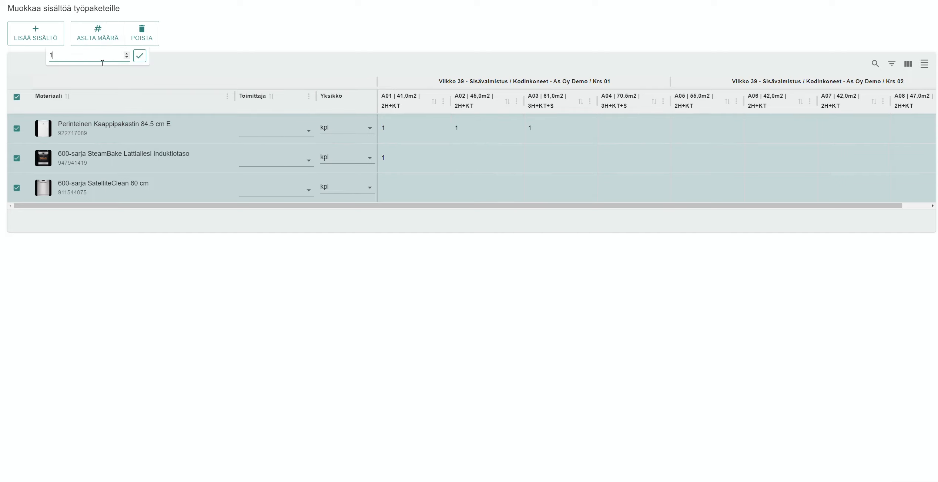
{"action": "left_click", "coordinate": [140, 57]}
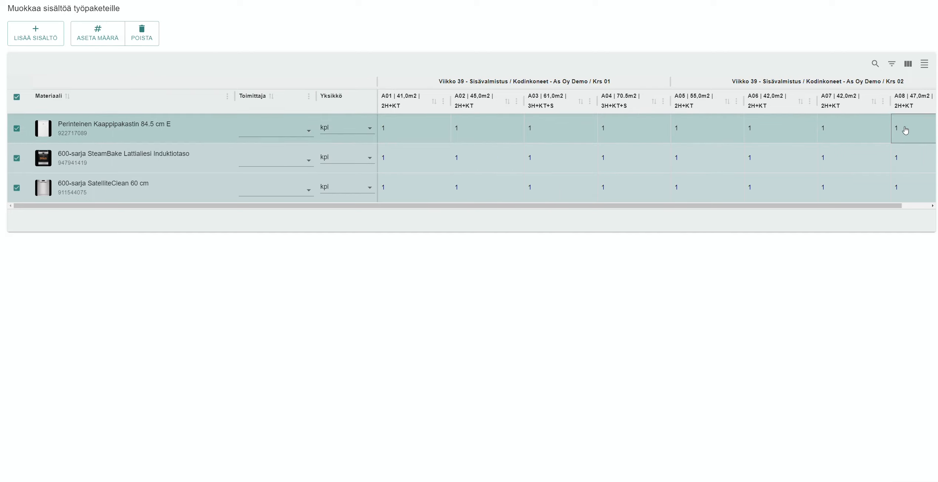
{"action": "left_click", "coordinate": [397, 125]}
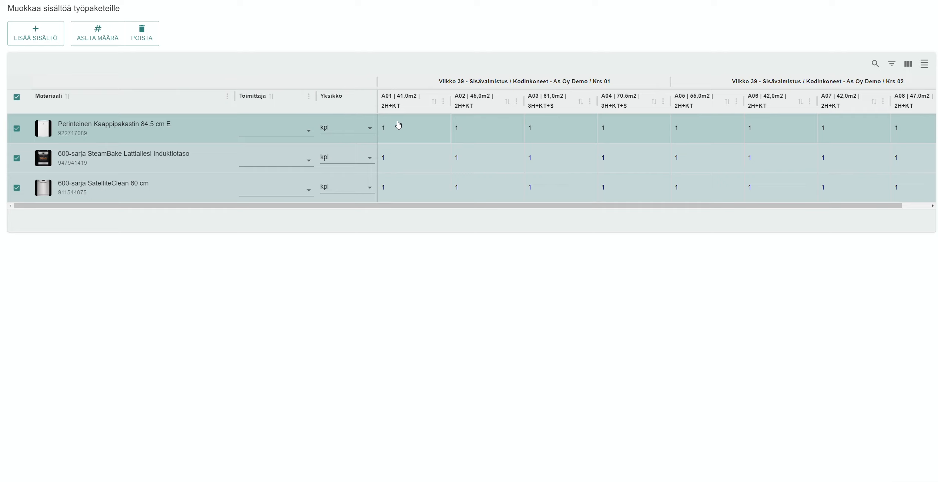
{"action": "left_click", "coordinate": [394, 226]}
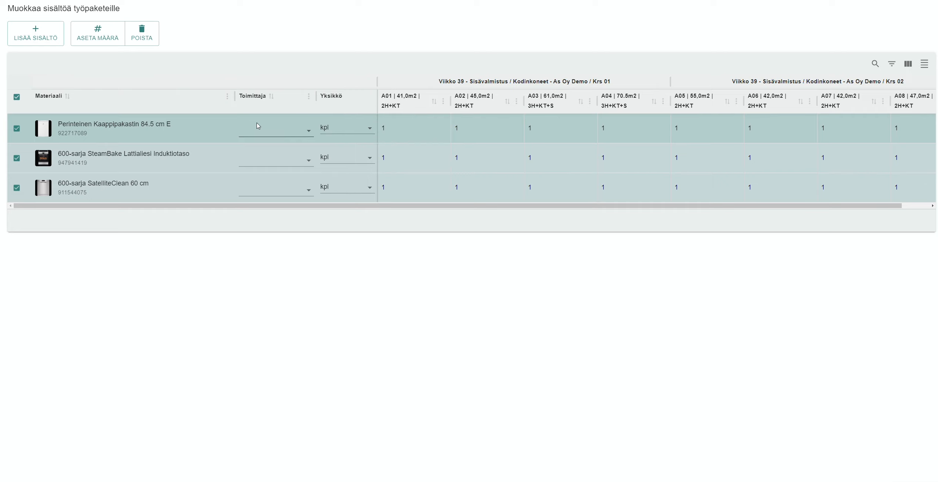
Set Kodinkone toimittaja as the supplier of the added materials, and return to the project's status overview.
{"action": "left_click", "coordinate": [301, 130]}
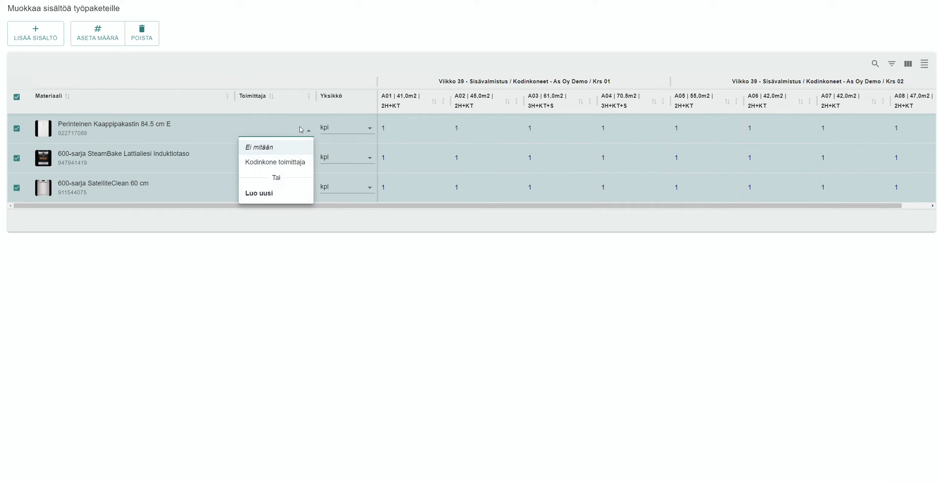
{"action": "left_click", "coordinate": [272, 165]}
{"action": "left_click", "coordinate": [273, 165]}
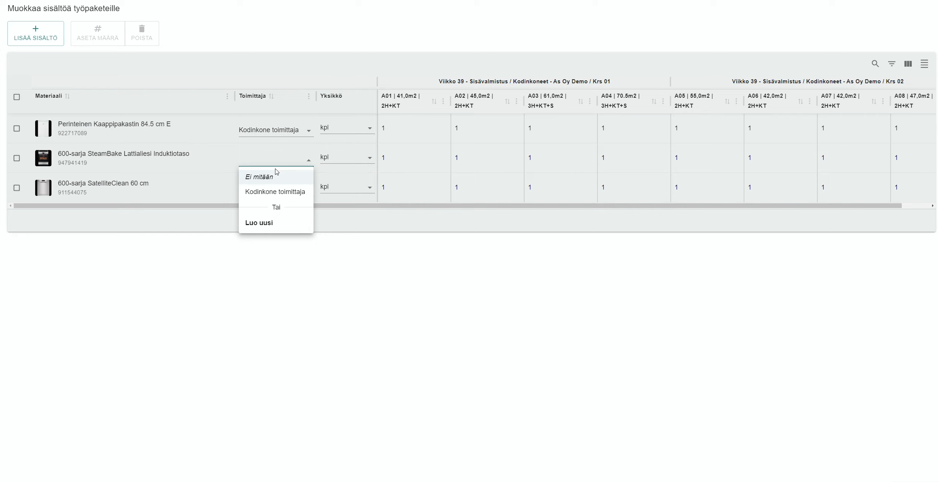
{"action": "left_click", "coordinate": [273, 191]}
{"action": "left_click", "coordinate": [270, 191]}
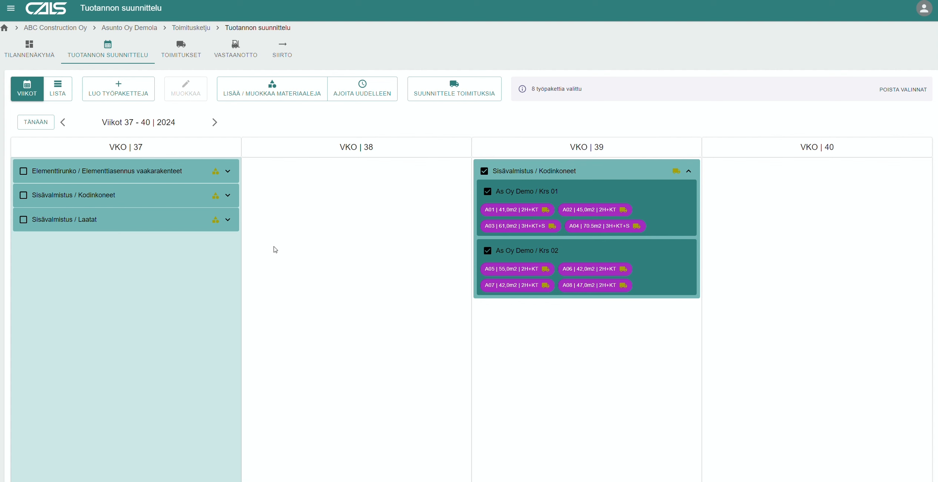
{"action": "left_click", "coordinate": [25, 48]}
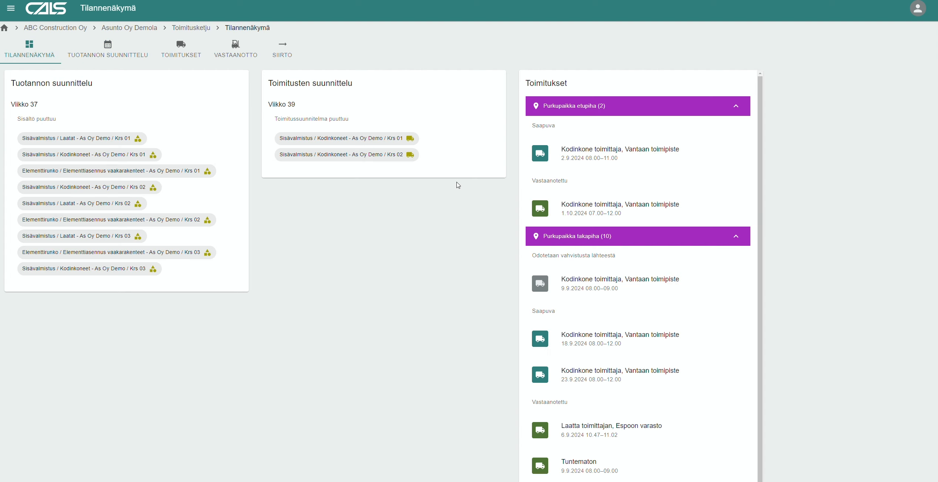